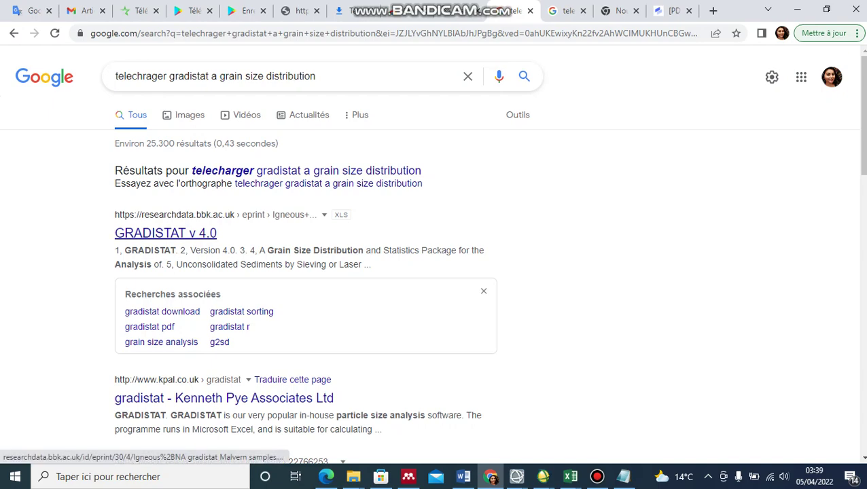
# Download the GRADISTAT v 4.0 workbook from the grain size distribution search results and open it in Excel.
pyautogui.scroll(-1, 166, 233)
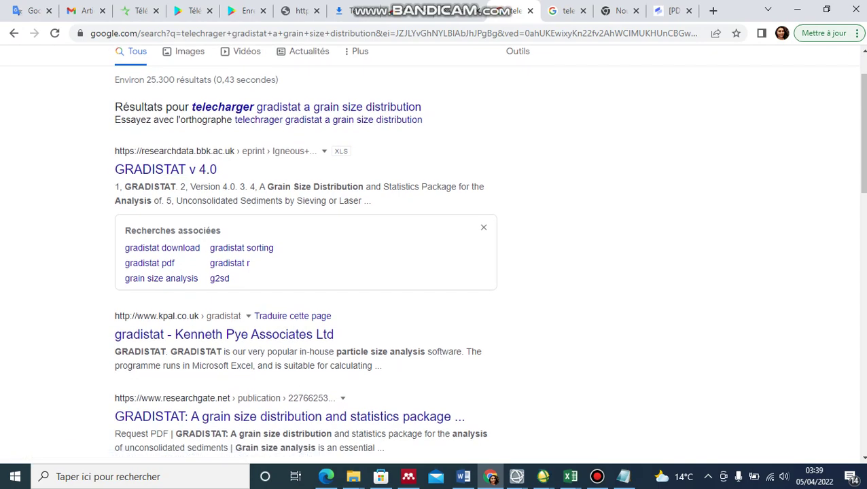
pyautogui.scroll(-2, 292, 291)
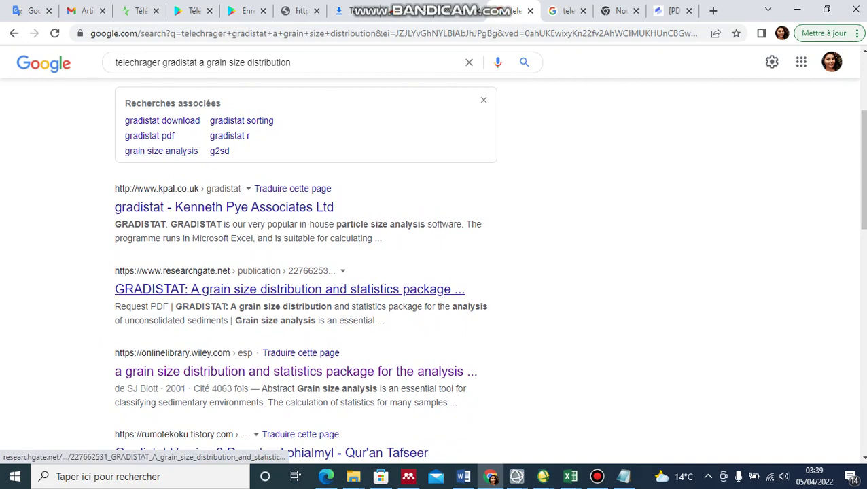
pyautogui.scroll(-1, 293, 291)
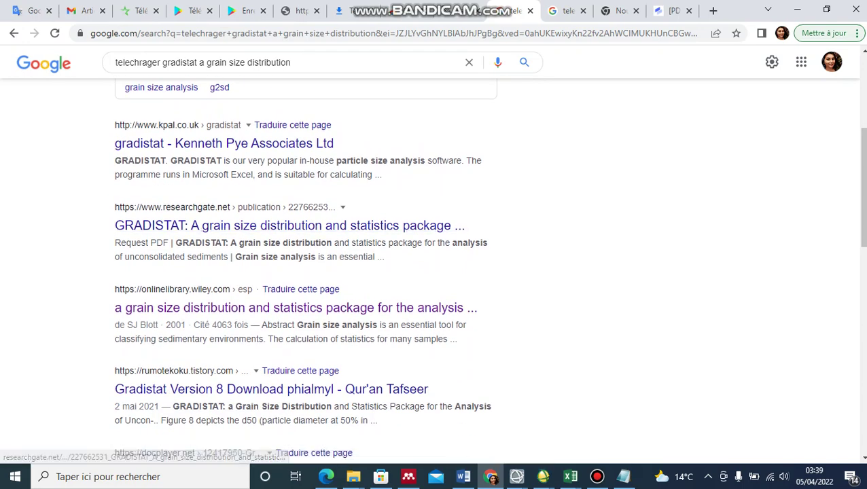
pyautogui.scroll(-1, 293, 312)
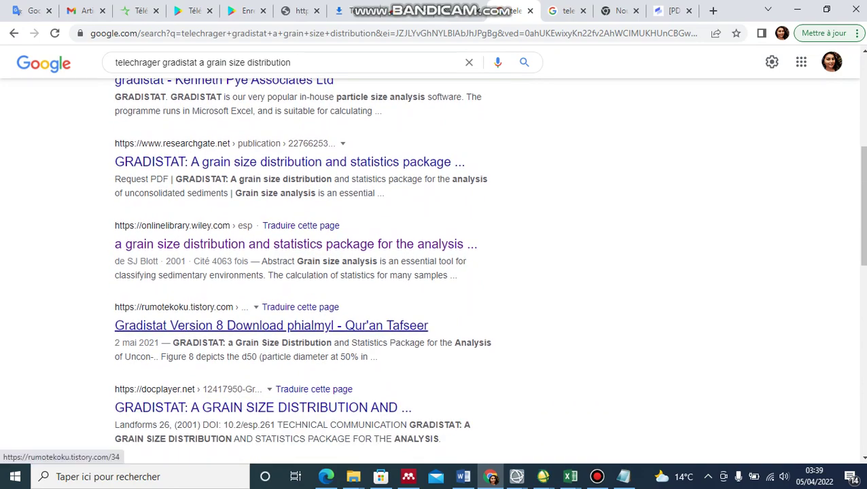
pyautogui.scroll(-2, 292, 319)
pyautogui.scroll(-3, 292, 204)
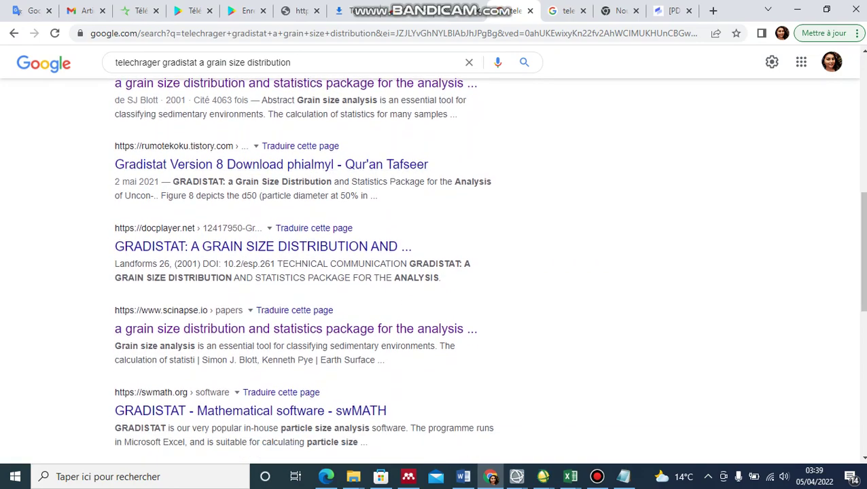
pyautogui.scroll(8, 242, 313)
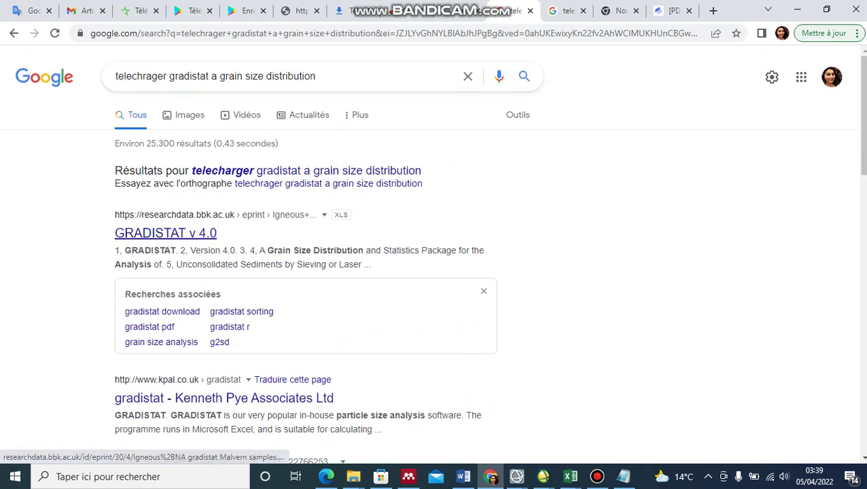
pyautogui.click(166, 233)
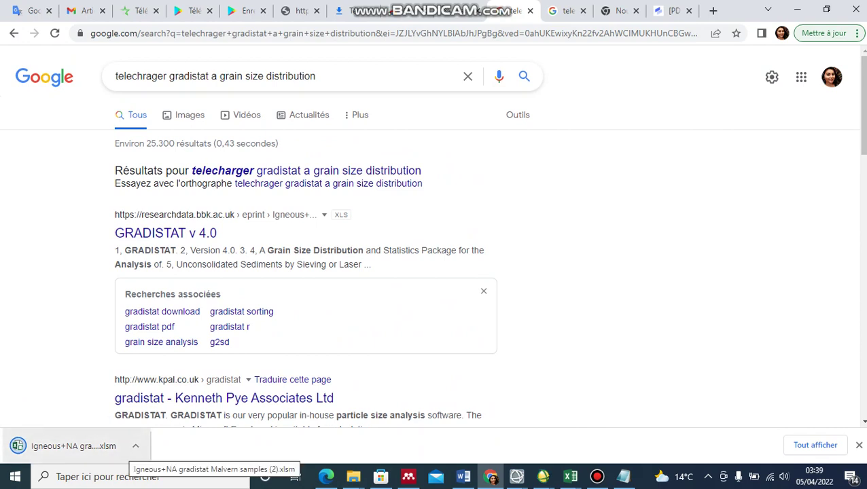
pyautogui.click(135, 446)
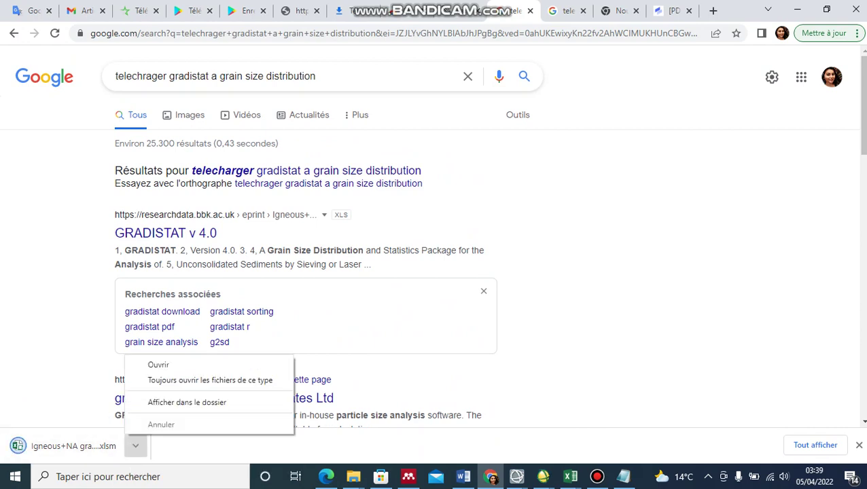
pyautogui.click(158, 365)
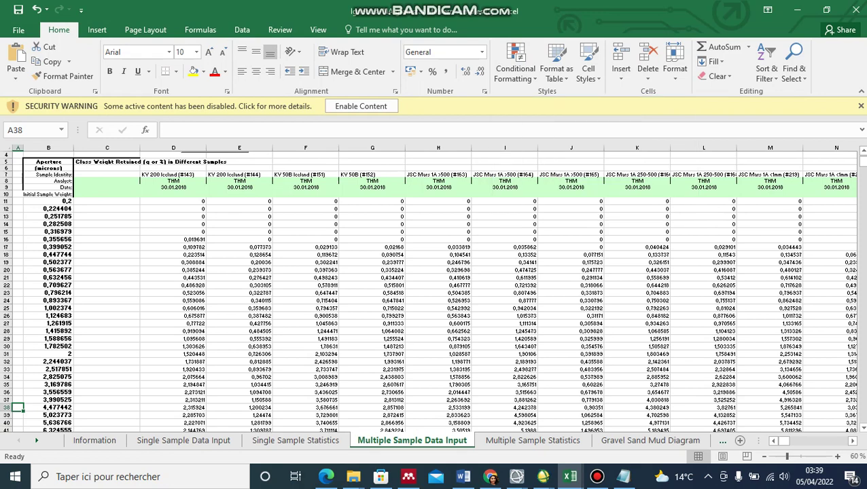
# Examine the aperture and class weight columns on the Single Sample Data Input sheet.
pyautogui.click(184, 440)
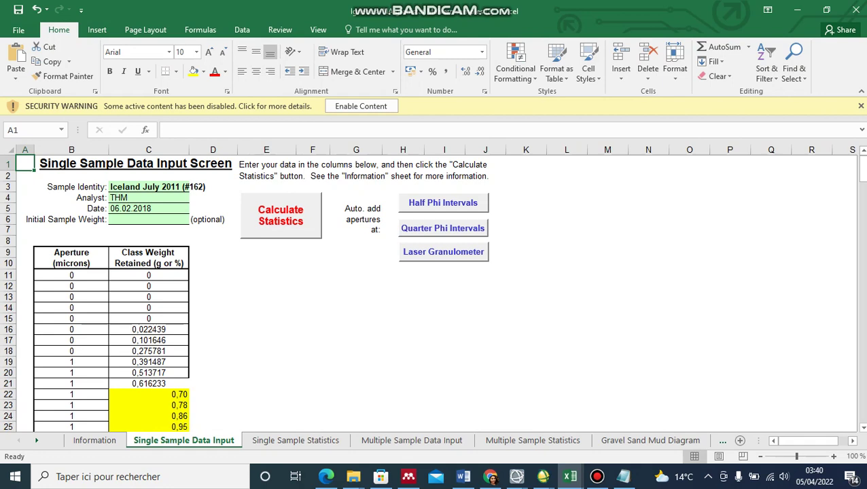
pyautogui.click(148, 275)
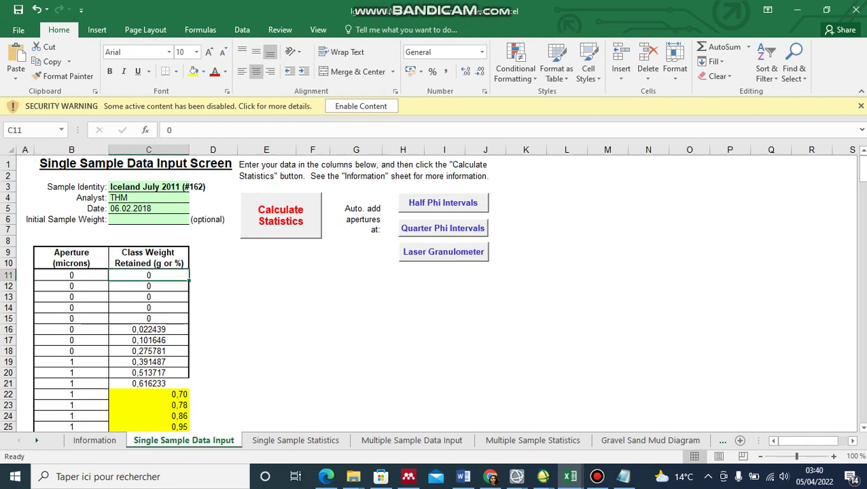
pyautogui.scroll(-5, 435, 292)
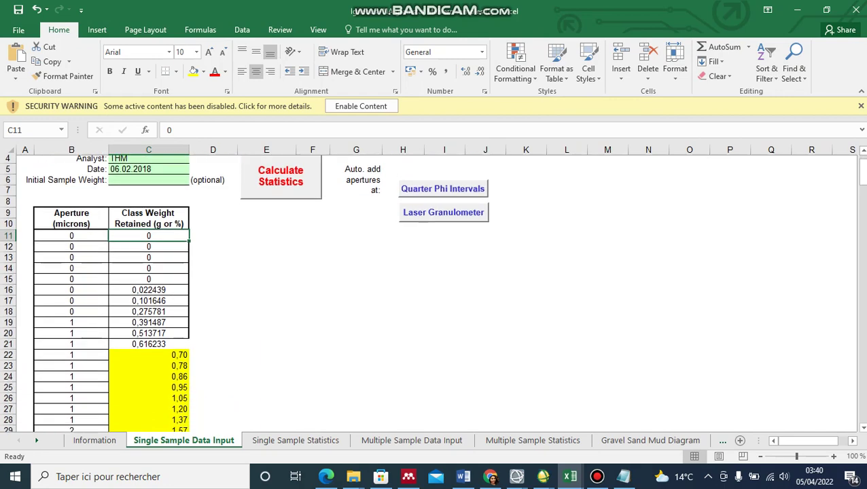
pyautogui.scroll(-3, 435, 292)
pyautogui.scroll(5, 435, 292)
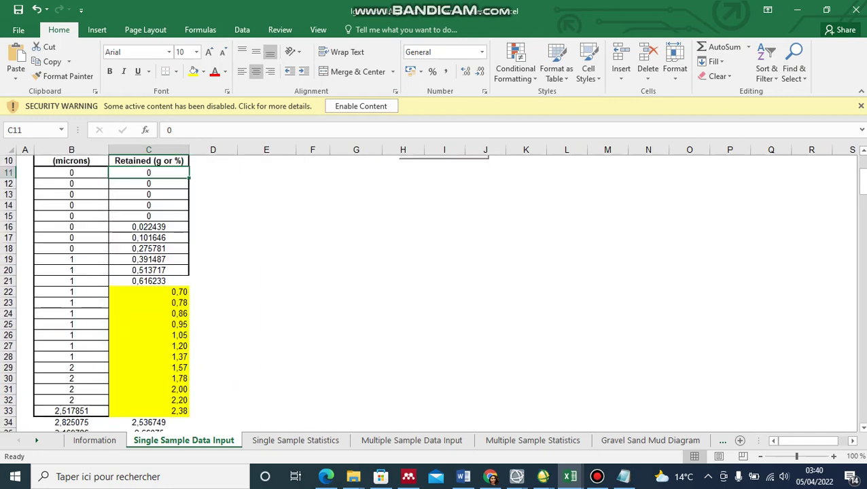
pyautogui.scroll(-2, 435, 292)
pyautogui.scroll(4, 435, 292)
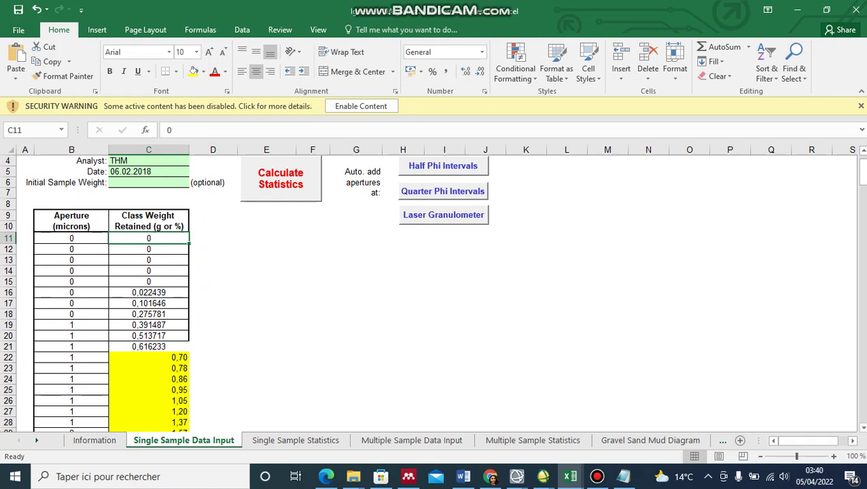
pyautogui.scroll(-10, 435, 285)
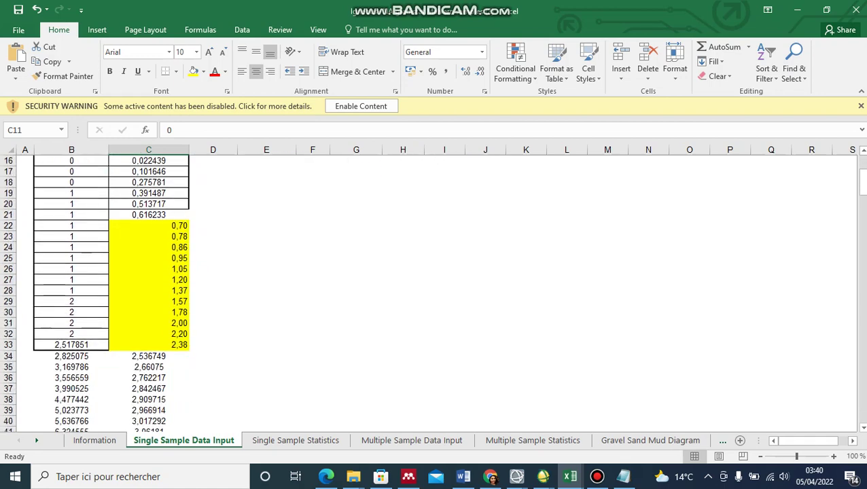
pyautogui.scroll(11, 435, 286)
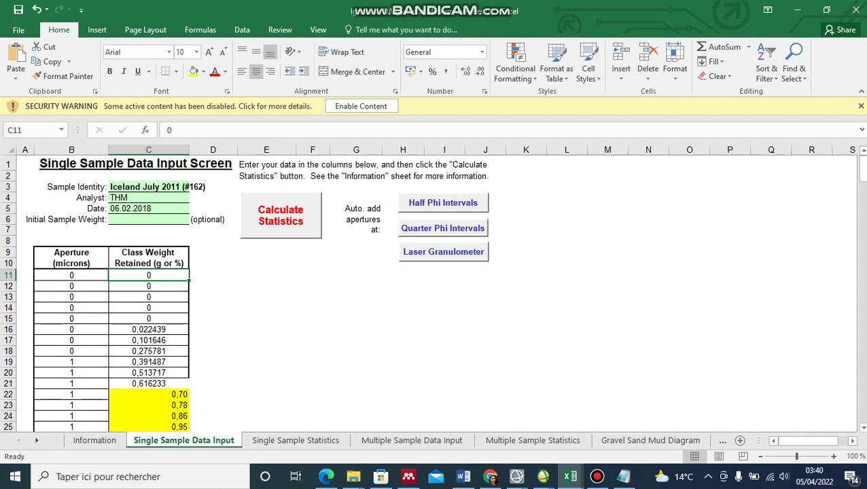
# Try to add the apertures automatically at the Laser Granulometer intervals, dismissing any message.
pyautogui.click(443, 251)
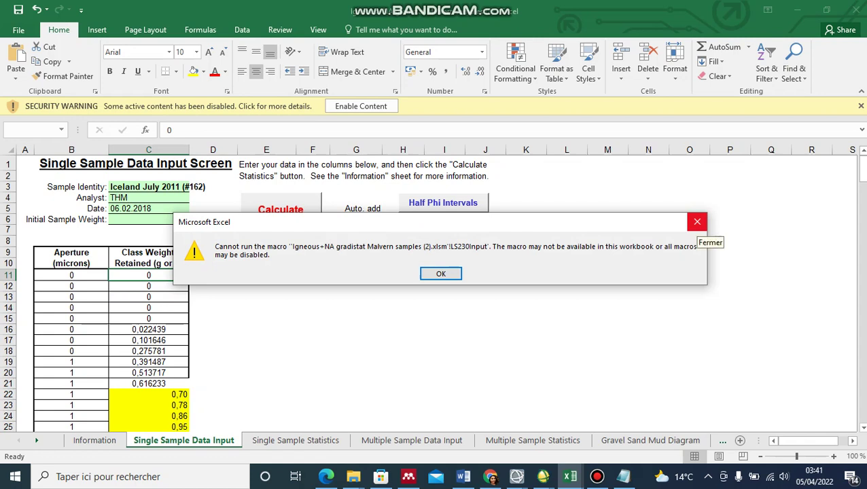
pyautogui.click(697, 221)
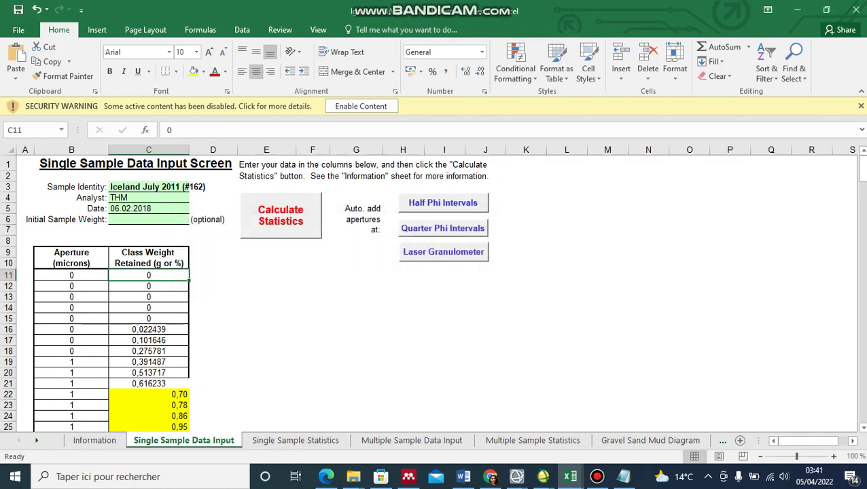
# Switch to the TRIANGLE-MLY-BOUSELHAM workbook and review its Multiple Sample Statistics and Information sheets.
pyautogui.click(570, 477)
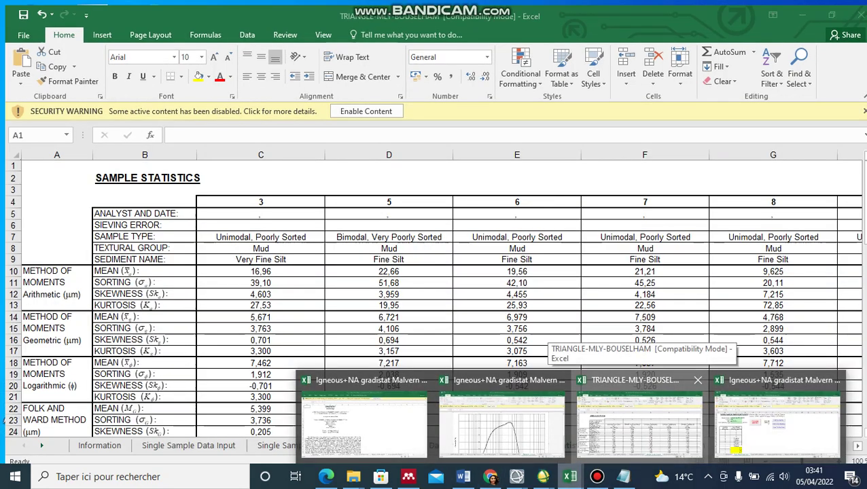
pyautogui.click(639, 415)
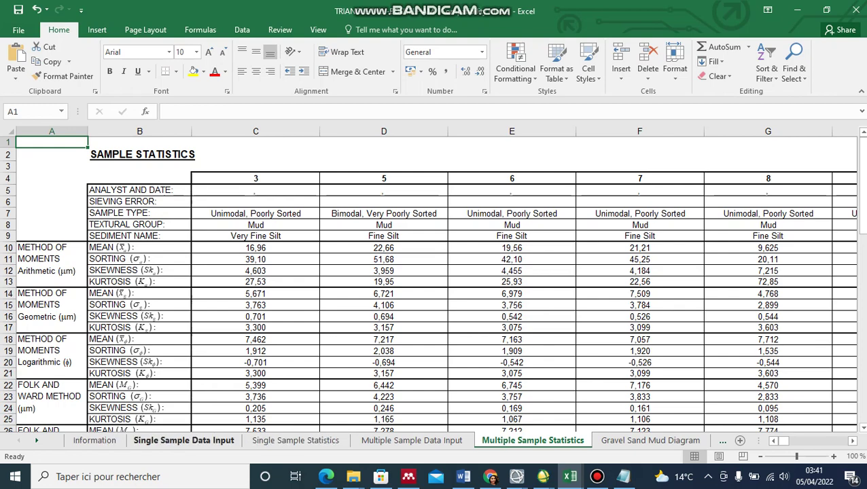
pyautogui.scroll(-2, 434, 284)
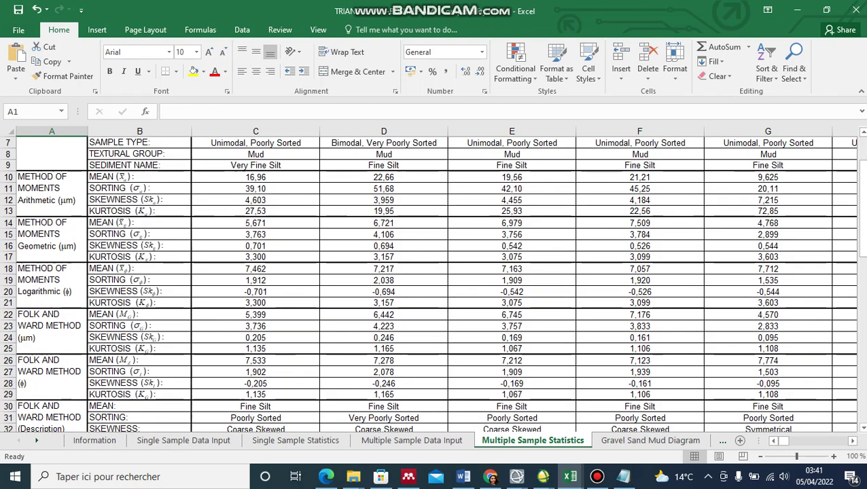
pyautogui.scroll(2, 434, 284)
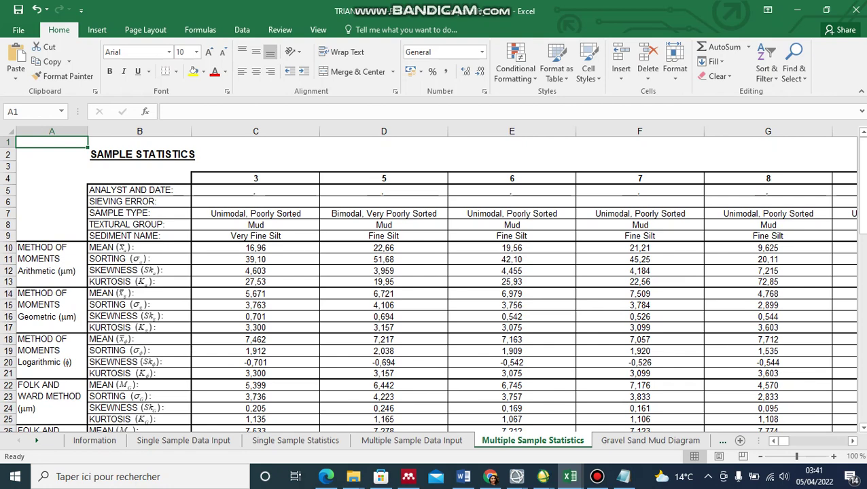
pyautogui.click(94, 441)
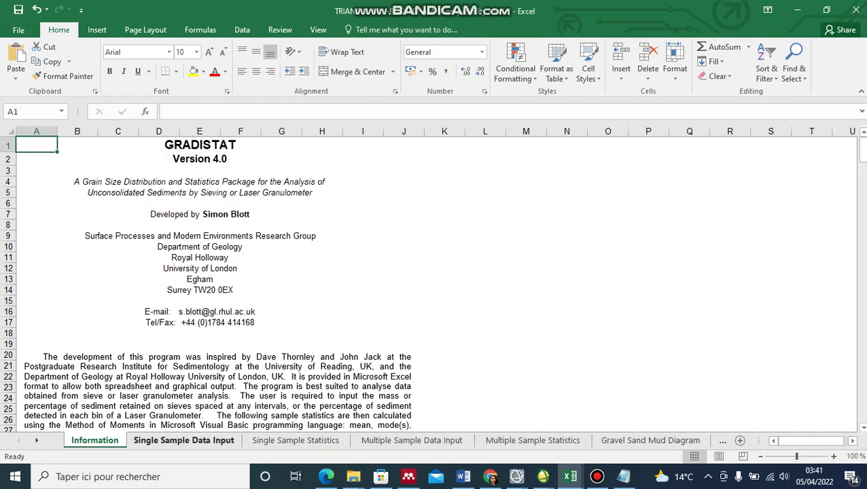
# Review the data for sample Z on the Single Sample Data Input sheet and try to calculate its statistics.
pyautogui.click(183, 441)
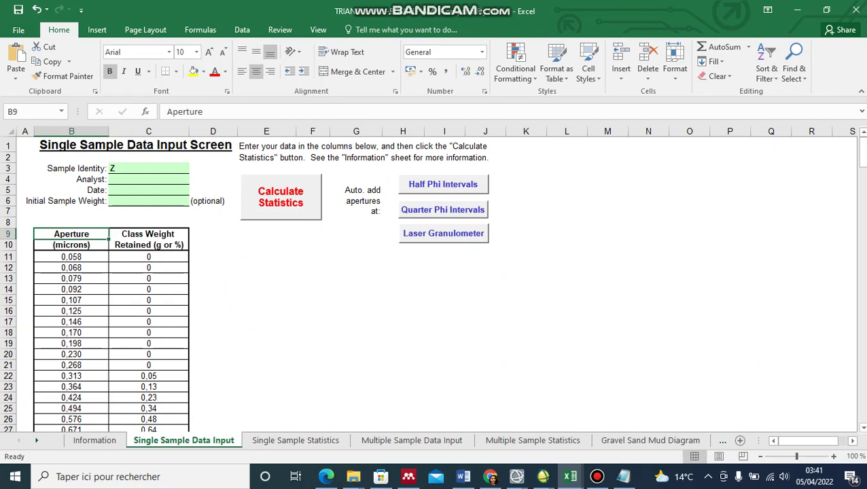
pyautogui.scroll(-6, 111, 282)
pyautogui.scroll(6, 111, 282)
pyautogui.click(280, 197)
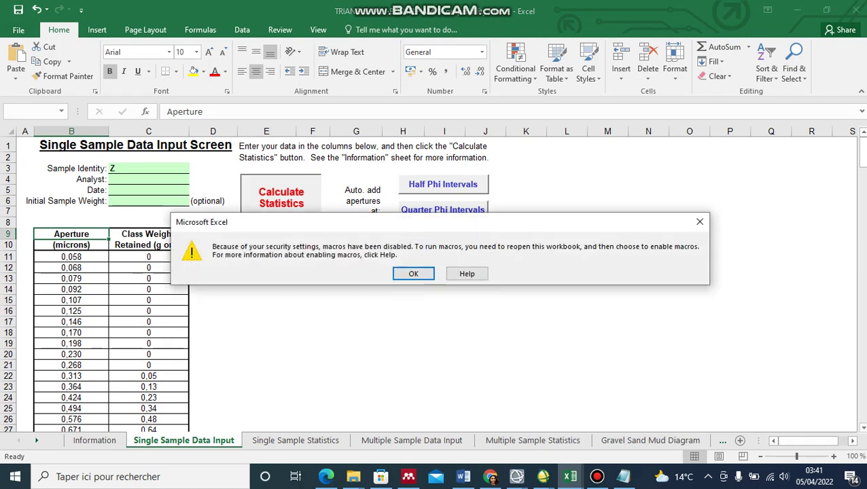
pyautogui.press('Return')
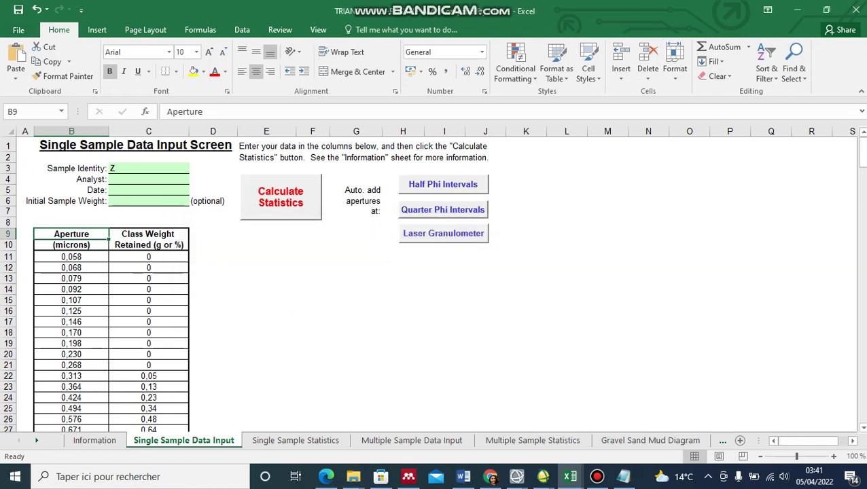
# Examine the statistics tables and the grain size distribution chart on the Single Sample Statistics sheet.
pyautogui.click(296, 441)
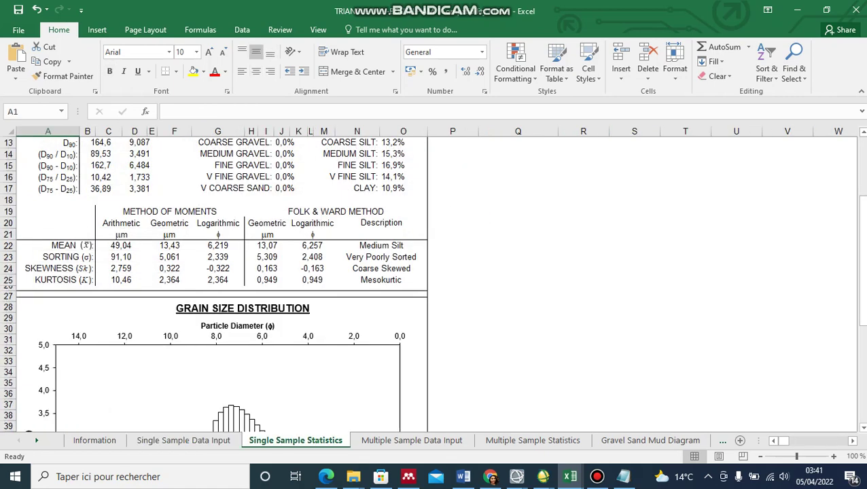
pyautogui.scroll(4, 432, 283)
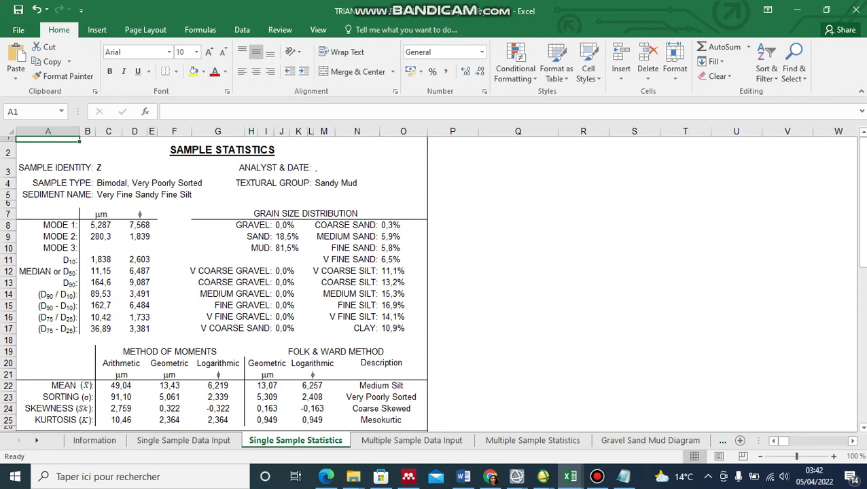
pyautogui.scroll(-1, 433, 283)
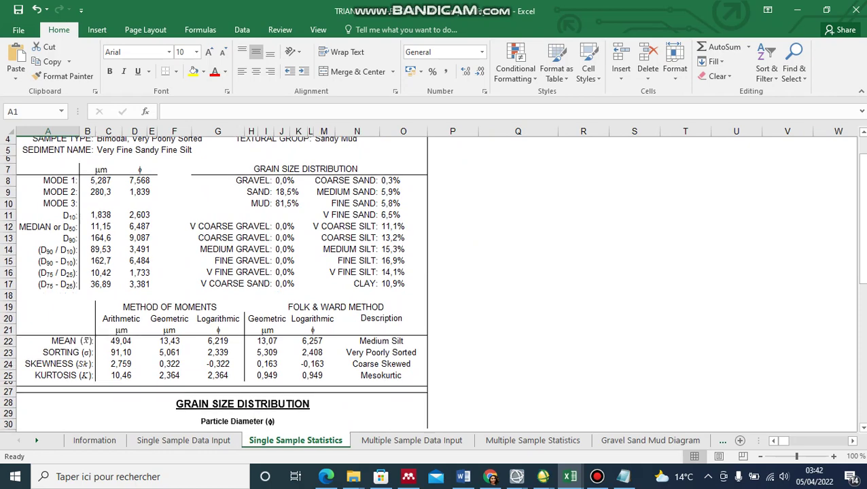
pyautogui.scroll(-9, 432, 283)
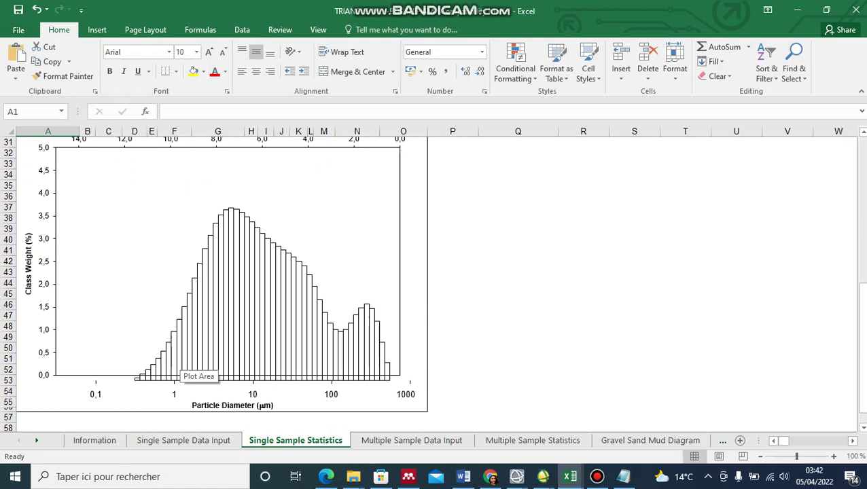
pyautogui.scroll(1, 178, 370)
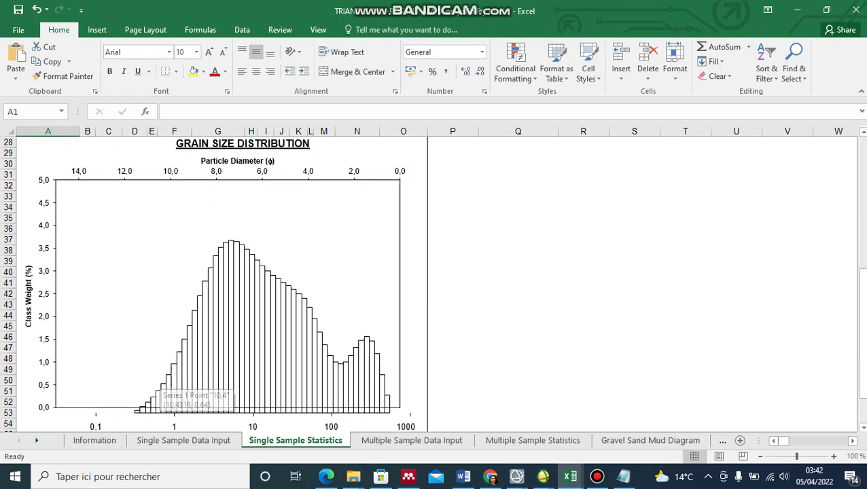
pyautogui.scroll(4, 173, 384)
pyautogui.scroll(1, 173, 388)
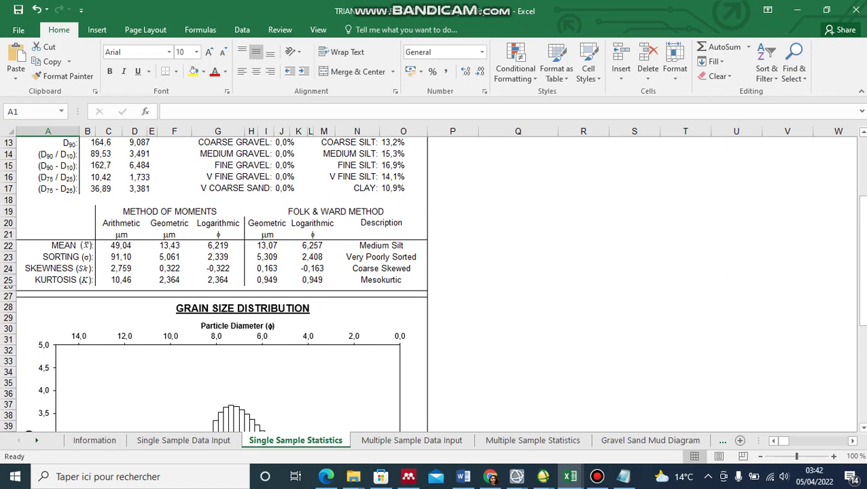
# Display the Multiple Sample Data Input sheet of the TRIANGLE-MLY-BOUSELHAM workbook.
pyautogui.click(412, 440)
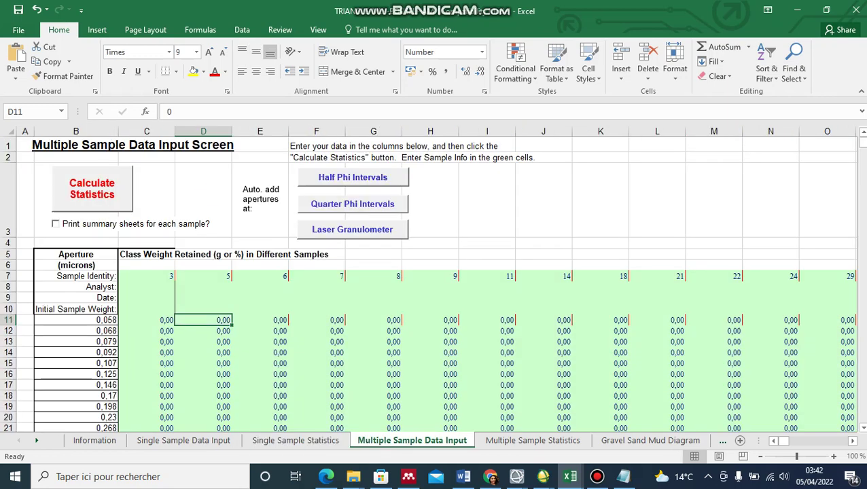
pyautogui.click(408, 477)
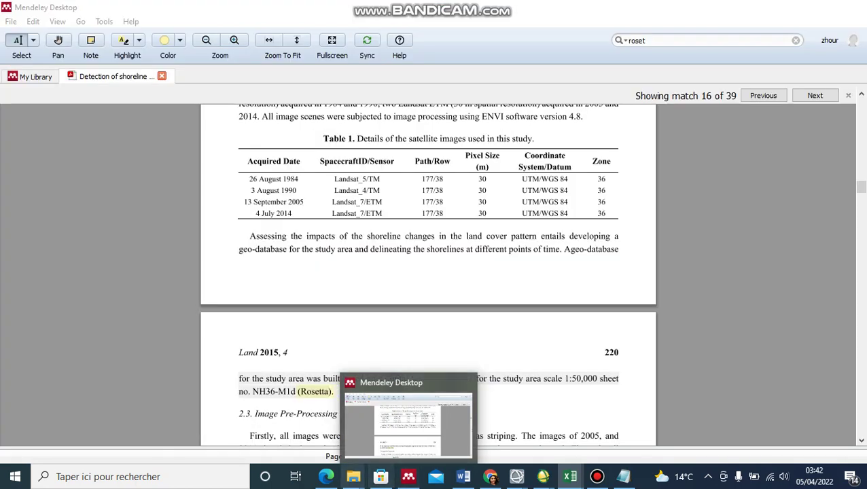
pyautogui.click(409, 477)
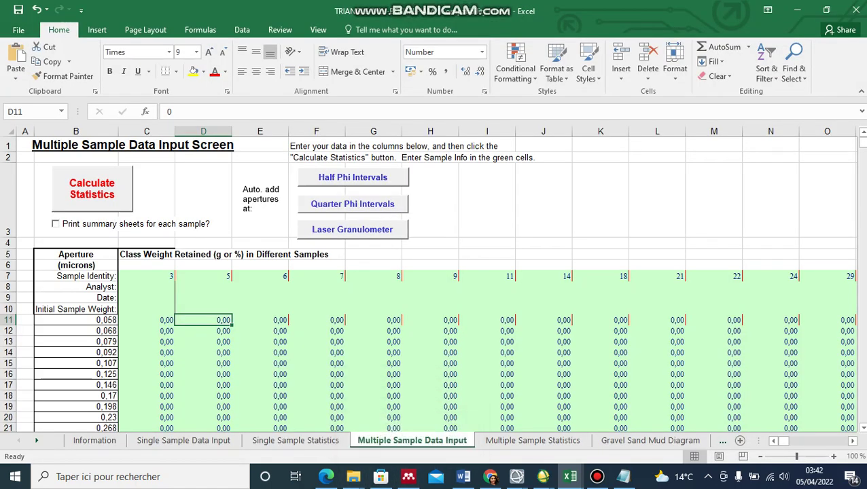